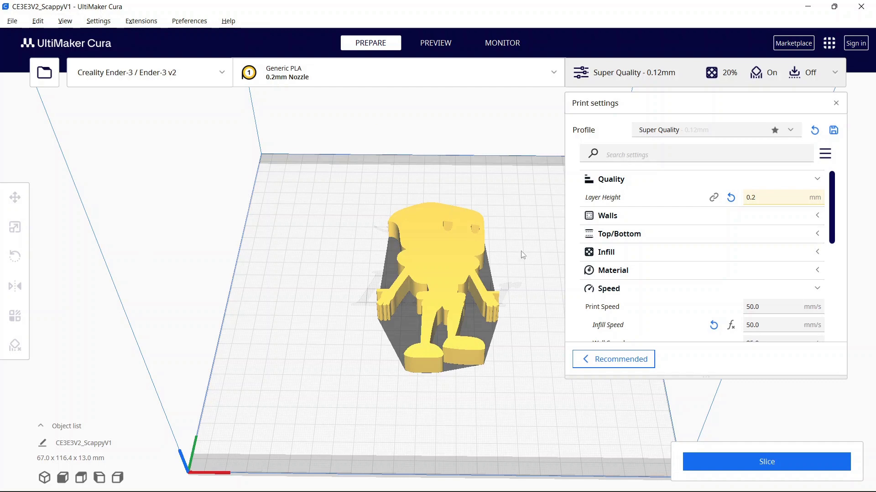
Step: Orbit the view around the ScappyV1 model on the Ender-3 build plate
mouse_move(522, 255)
right_mouse_down()
mouse_move(524, 279)
mouse_move(515, 262)
right_mouse_up()
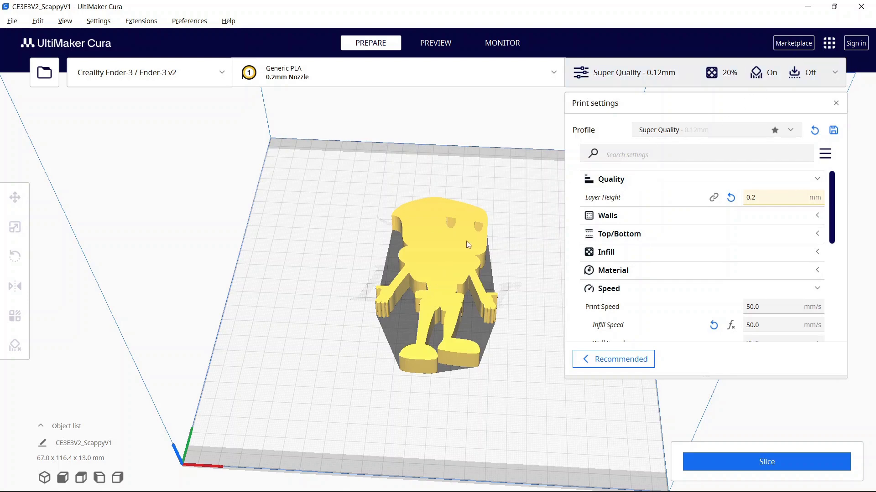
Step: Search the Marketplace for 'mesh tools', confirm Mesh Tools 3.7.2 is installed, then close it
left_click(793, 43)
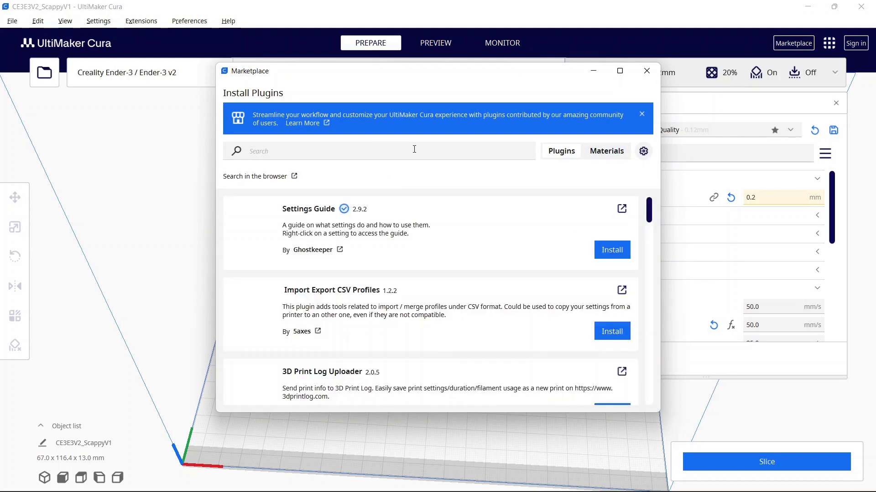
left_click(414, 150)
type("mesh ")
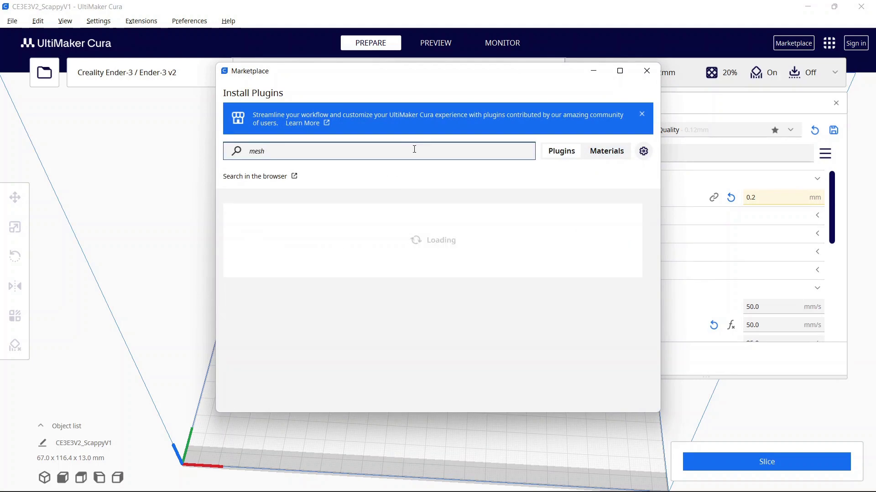
type("tools")
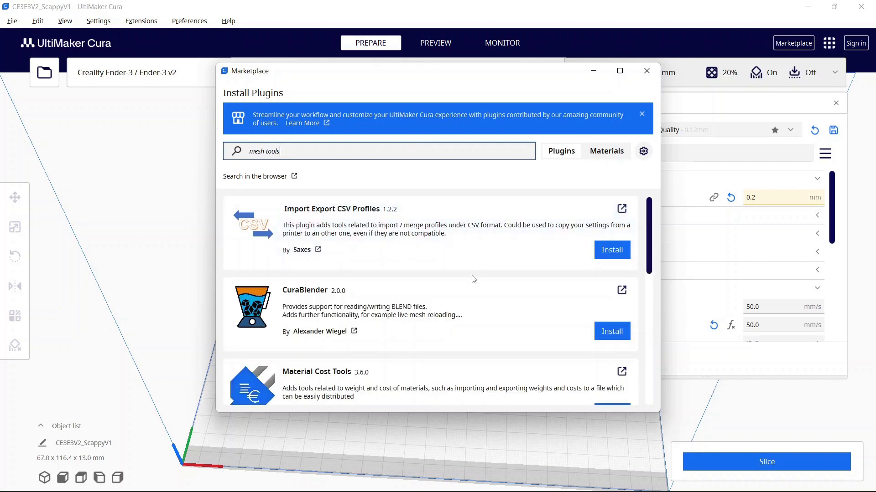
scroll(487, 303, "down", 5)
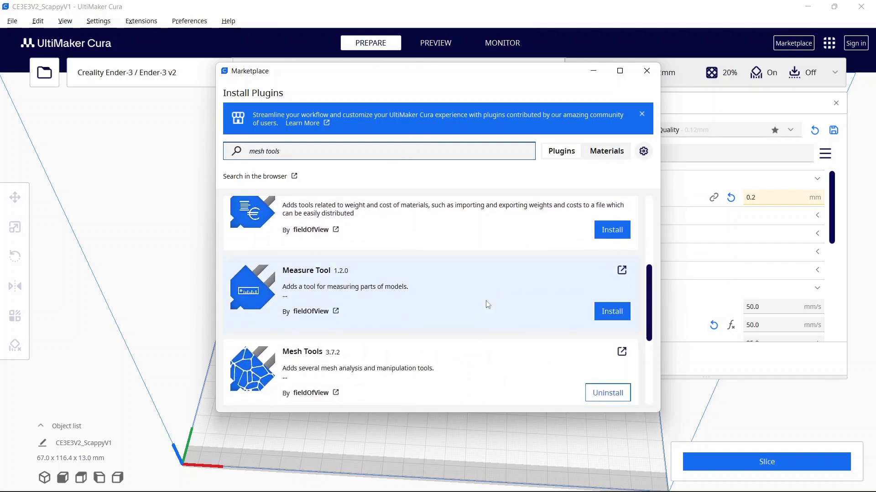
scroll(488, 305, "down", 3)
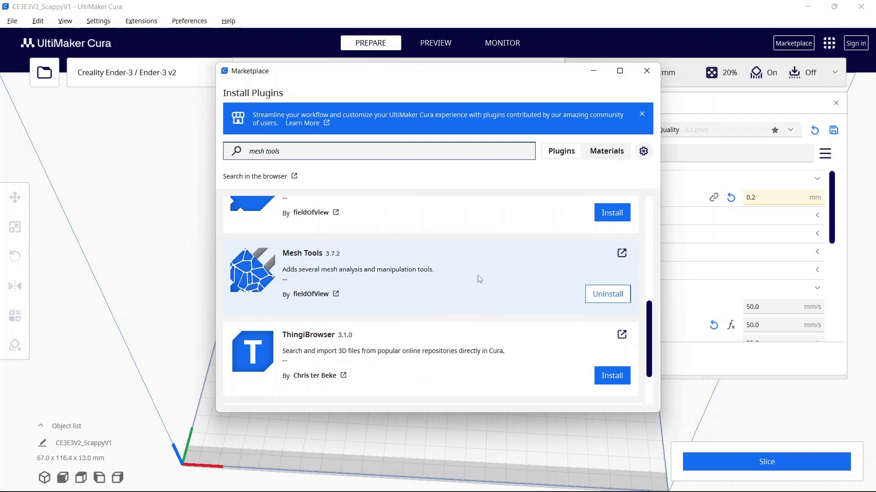
left_click(647, 75)
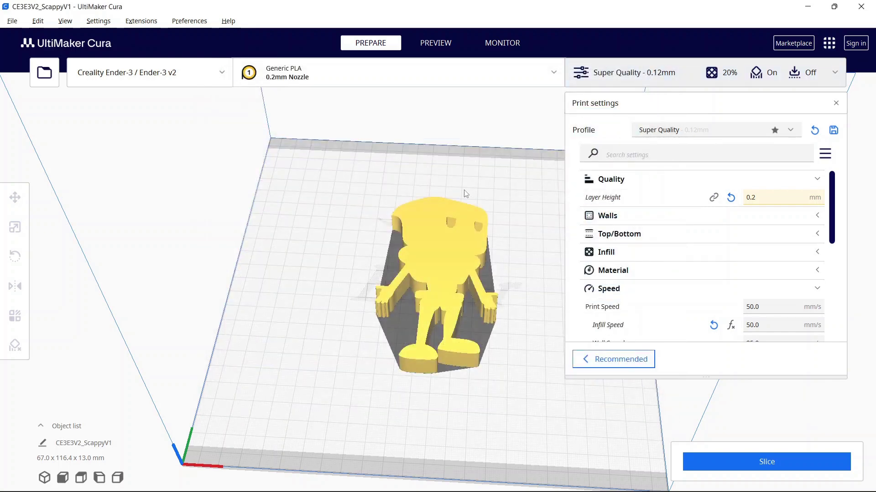
Step: Run Mesh Tools' Analyse mesh on the selected character model
left_click(440, 245)
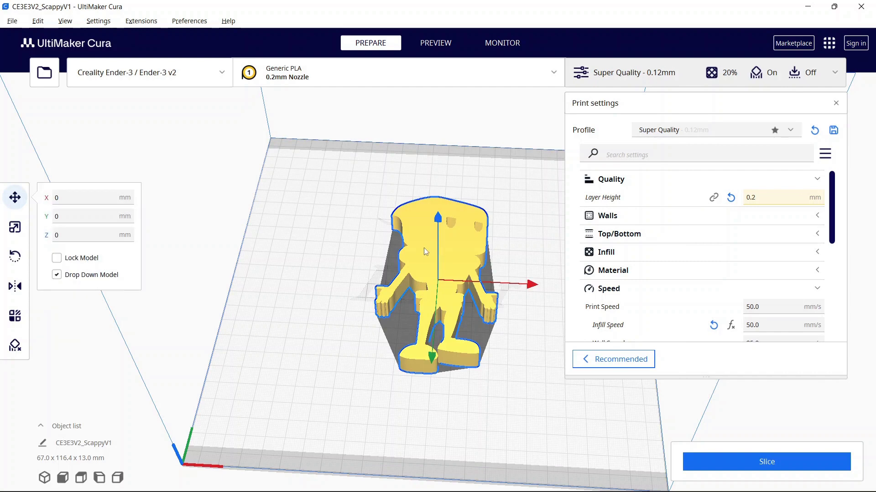
right_click(423, 248)
mouse_move(450, 260)
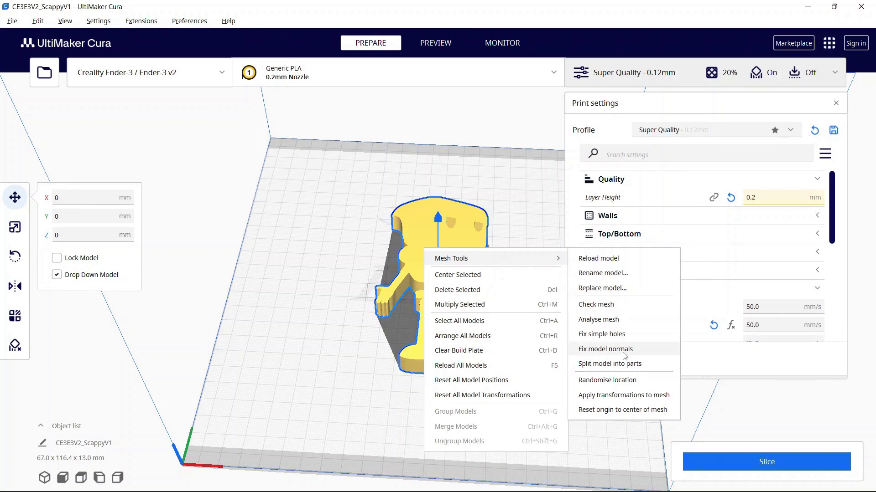
left_click(621, 320)
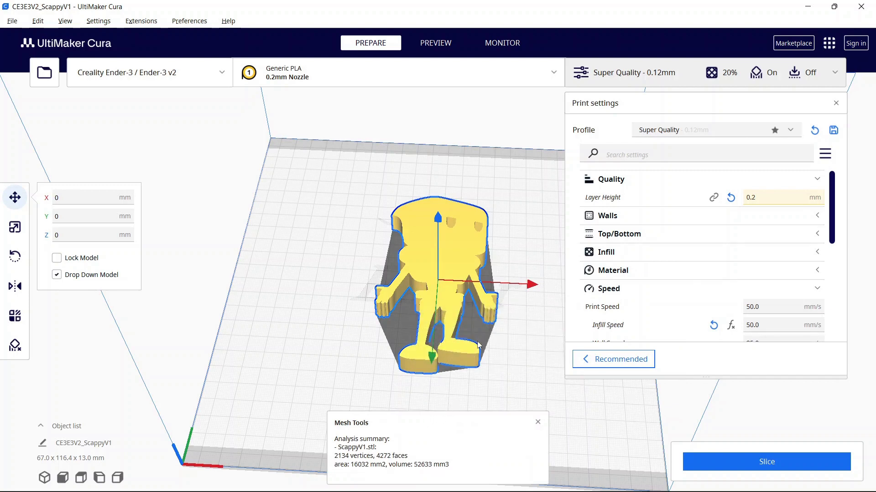
Step: Try Mesh Tools' Split model into parts and dismiss the 'cannot be split' notice
right_click(466, 269)
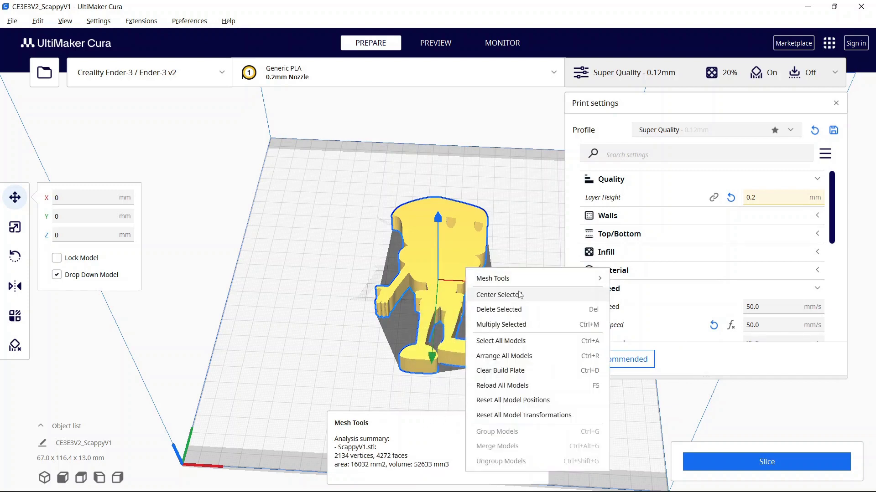
left_click(579, 280)
left_click(685, 386)
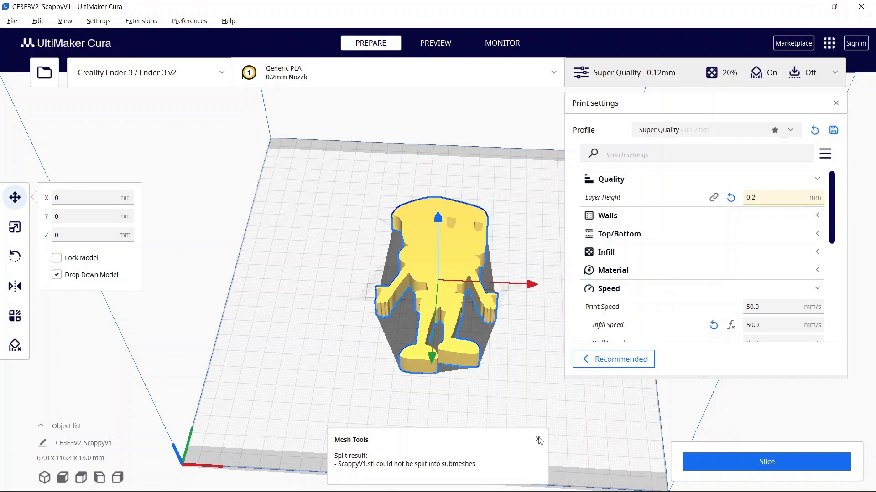
left_click(537, 440)
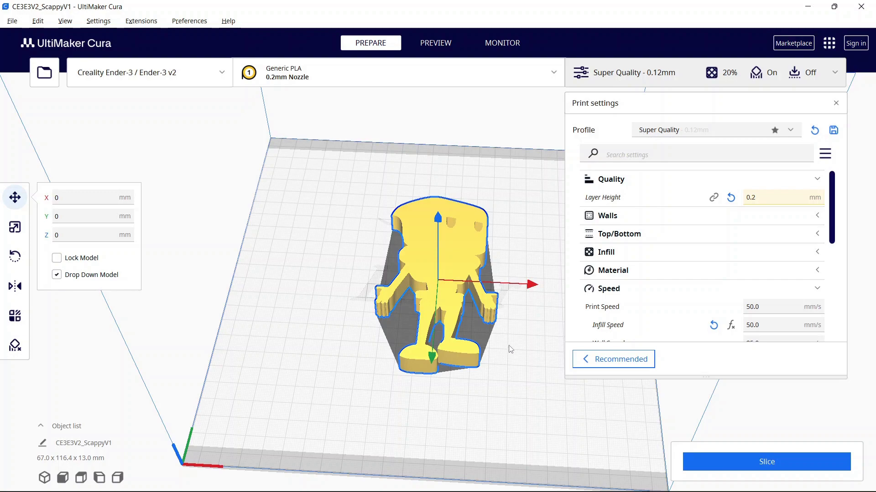
Step: Minimize Cura to reveal the Tinkercad 'Exquisite Sango' design in the browser
mouse_move(508, 352)
right_mouse_down()
mouse_move(500, 328)
mouse_move(511, 346)
mouse_move(538, 283)
mouse_move(509, 363)
right_mouse_up()
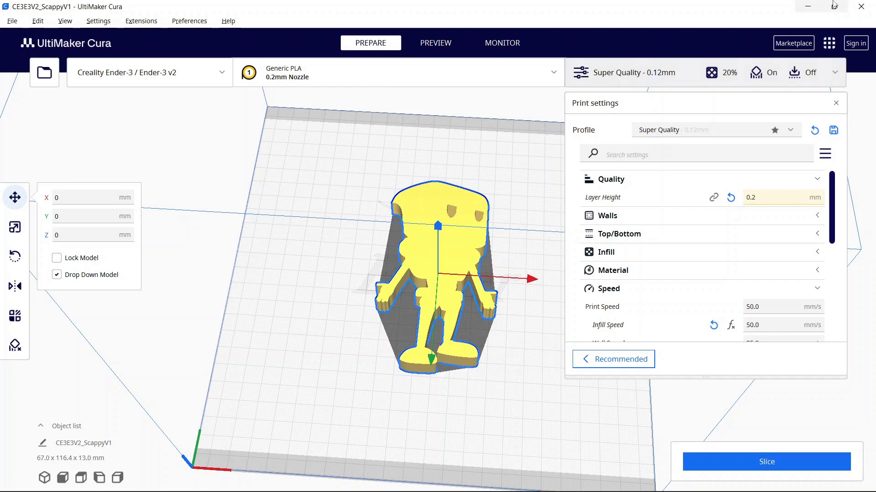
right_click(810, 11)
left_click(743, 11)
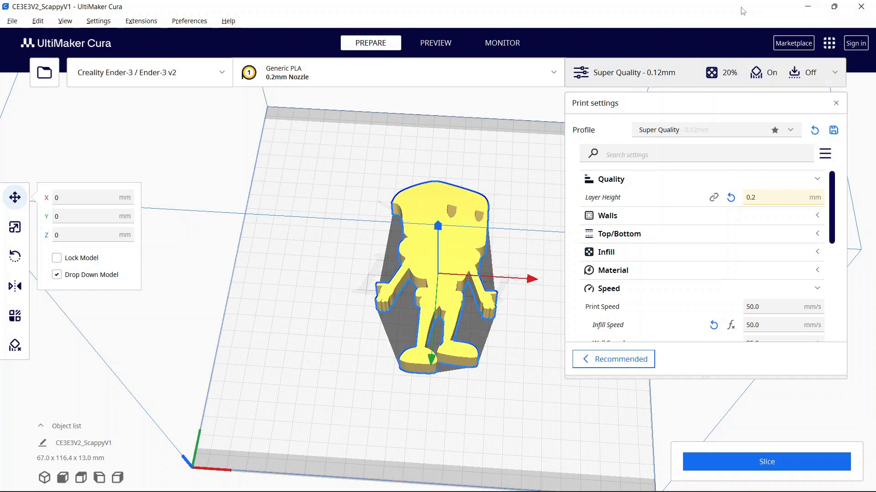
left_click(807, 7)
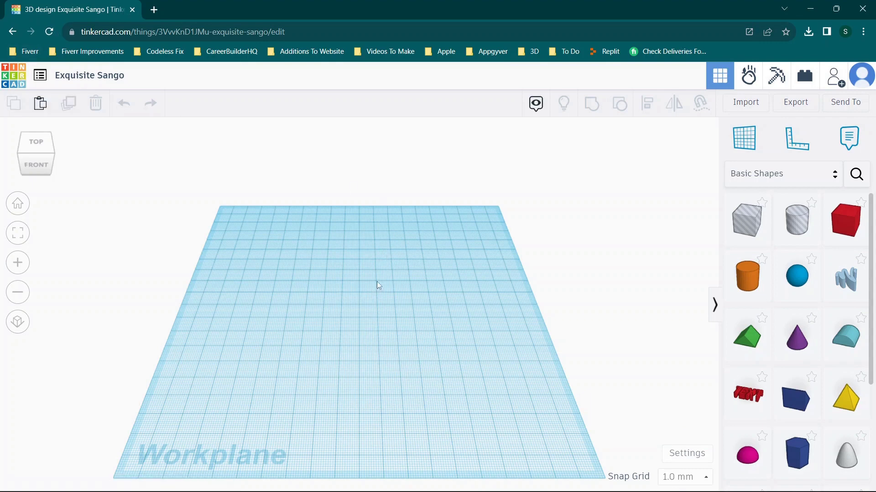
Step: Import ScappyV1.stl from Downloads onto the Tinkercad workplane at 100% millimetres
right_click_drag(371, 280, 368, 301)
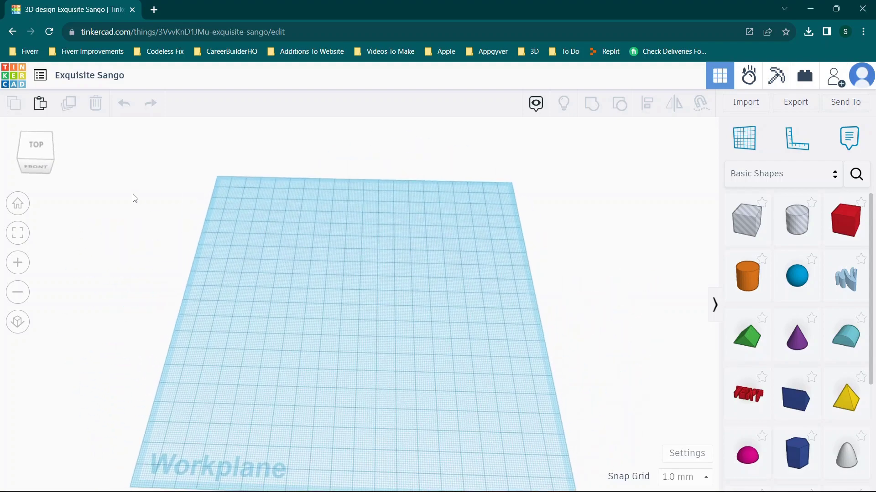
left_click(749, 104)
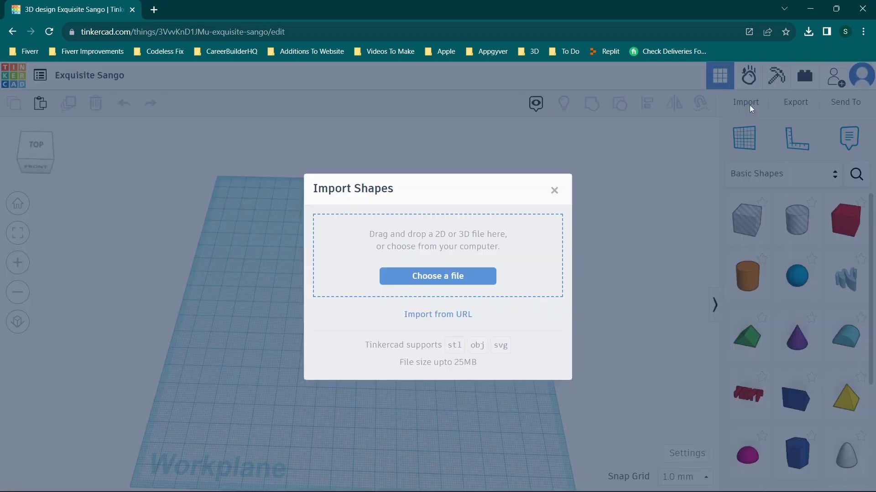
left_click(457, 277)
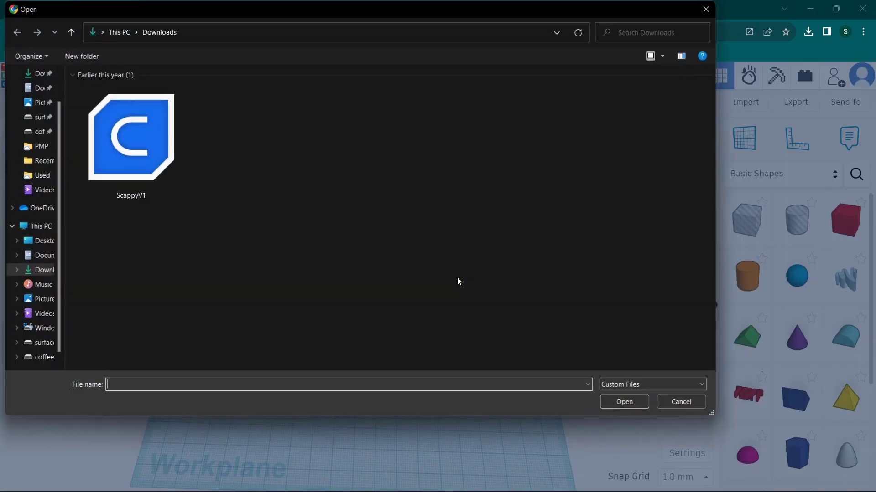
left_click(143, 155)
double_click(152, 155)
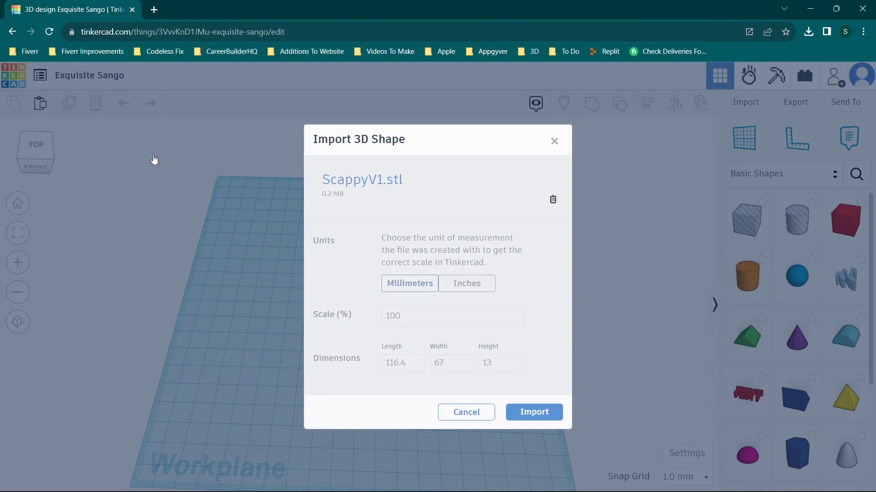
left_click(540, 412)
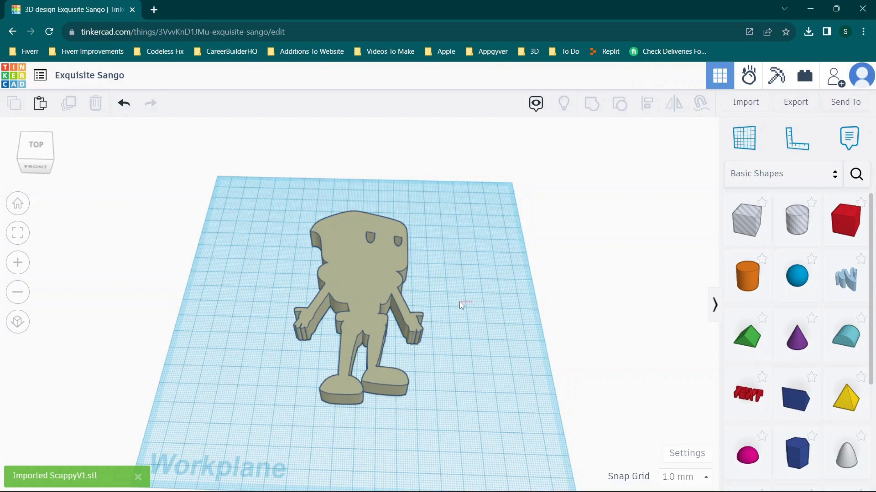
Step: Place a 20 mm Box beside the character and switch it to Hole
right_click_drag(478, 297, 455, 332)
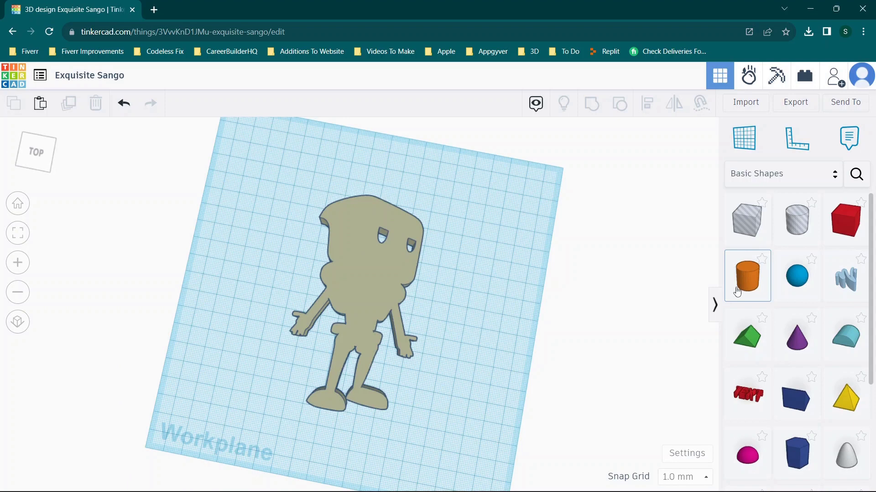
left_click(741, 225)
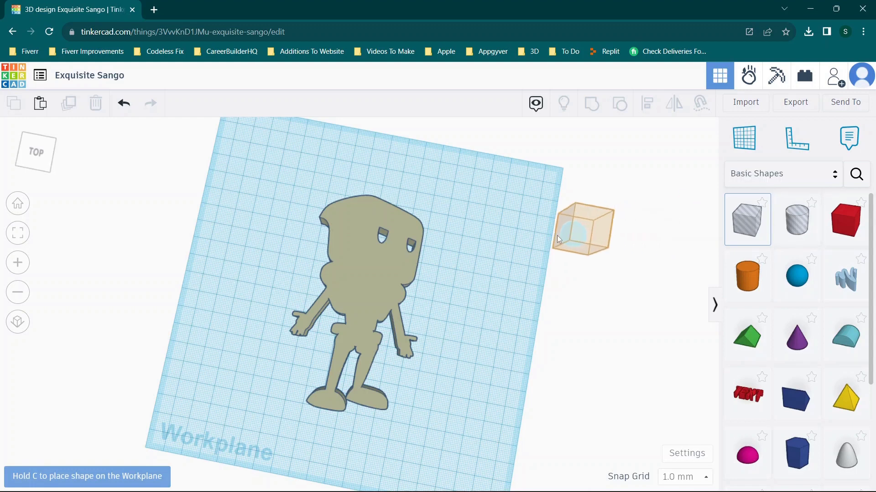
left_click(479, 237)
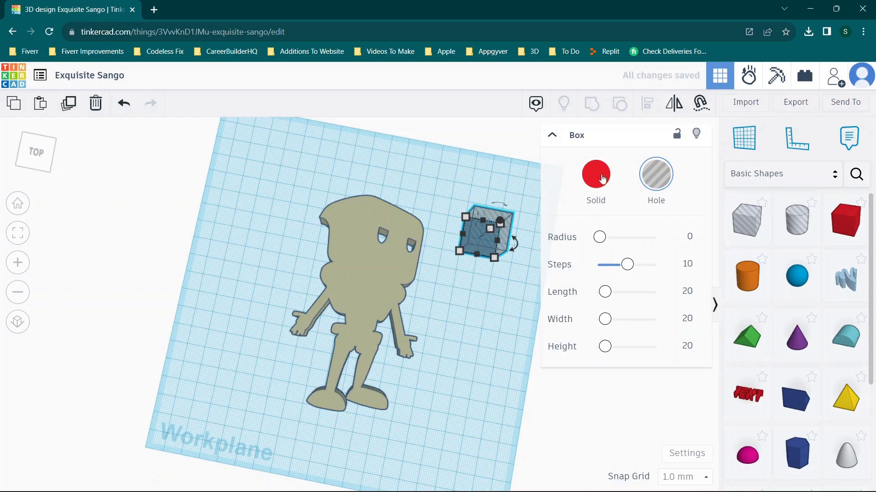
left_click(602, 178)
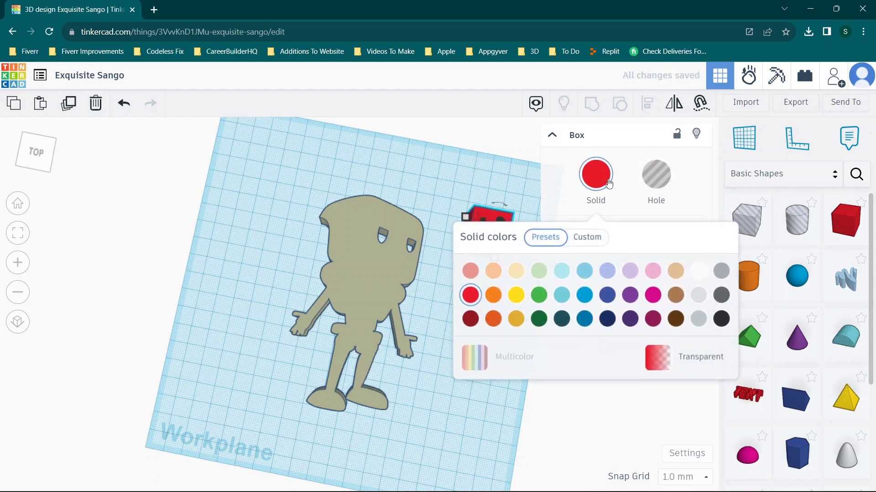
left_click(652, 185)
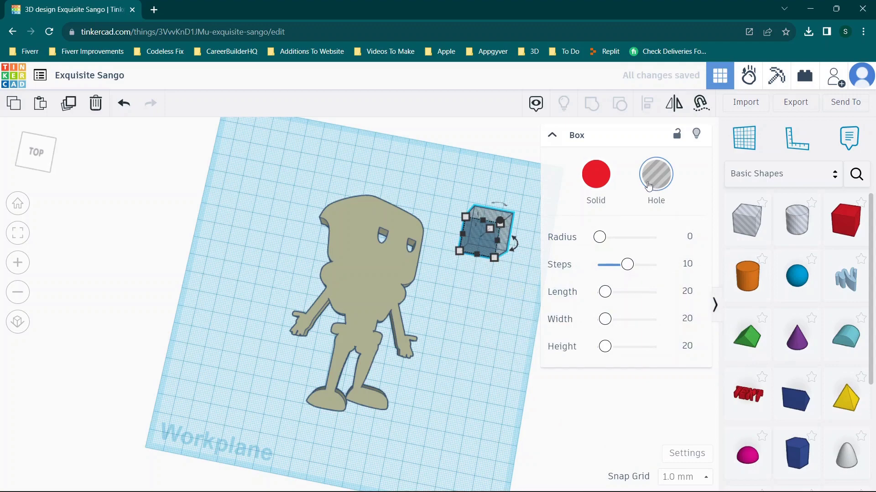
Step: Position the hole box over the character's right half and marquee-select both shapes
right_click_drag(469, 327, 396, 256)
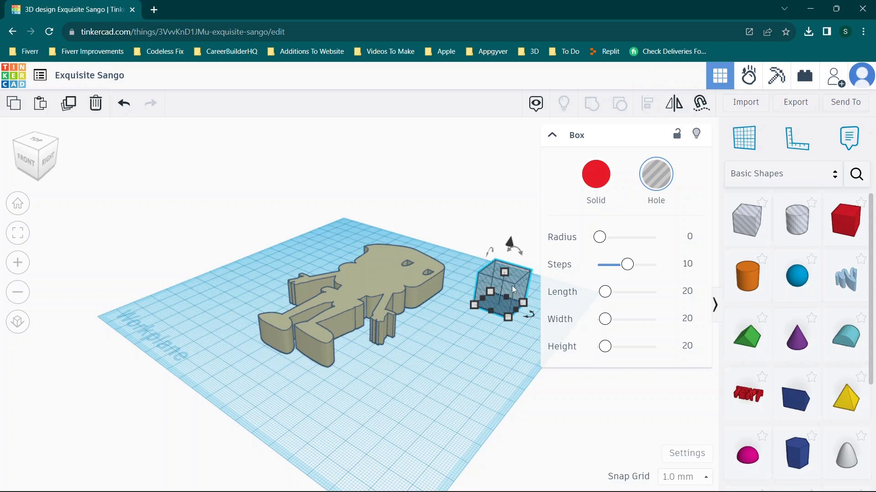
left_click_drag(511, 286, 471, 328)
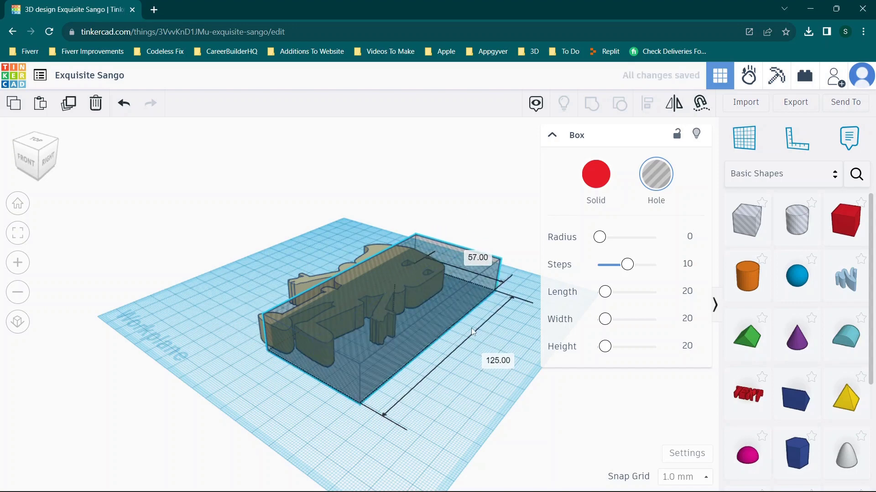
right_click_drag(471, 327, 553, 397)
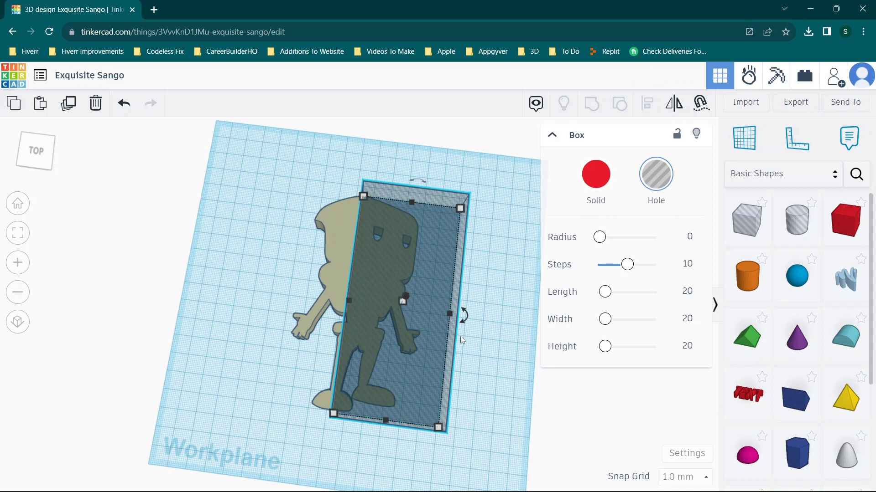
left_click_drag(402, 324, 412, 327)
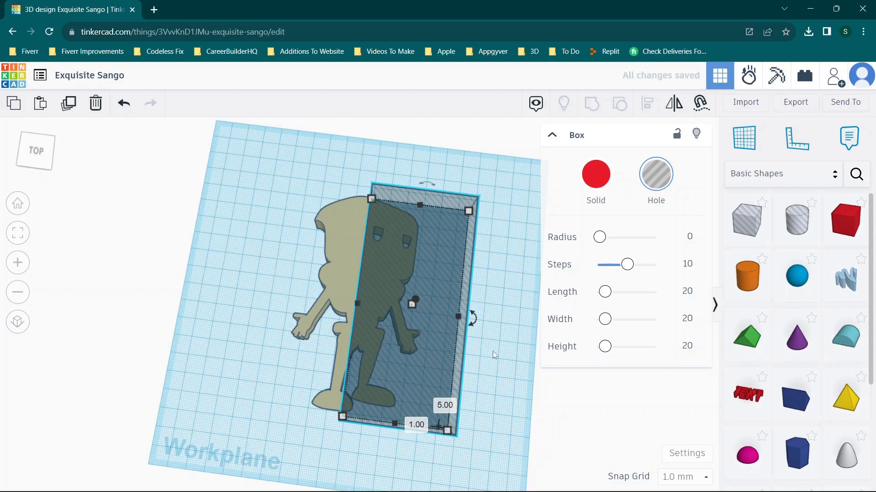
left_click_drag(492, 351, 175, 218)
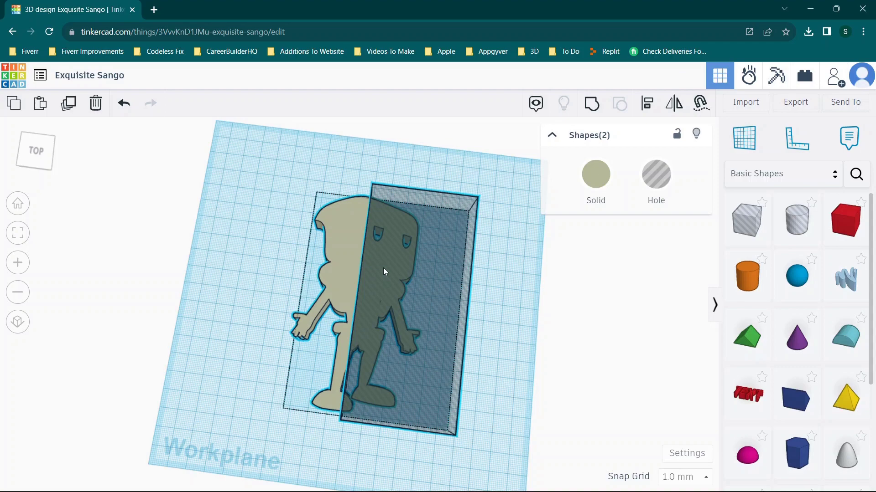
Step: Group the hole box with the figure to cut off its right half
left_click(591, 105)
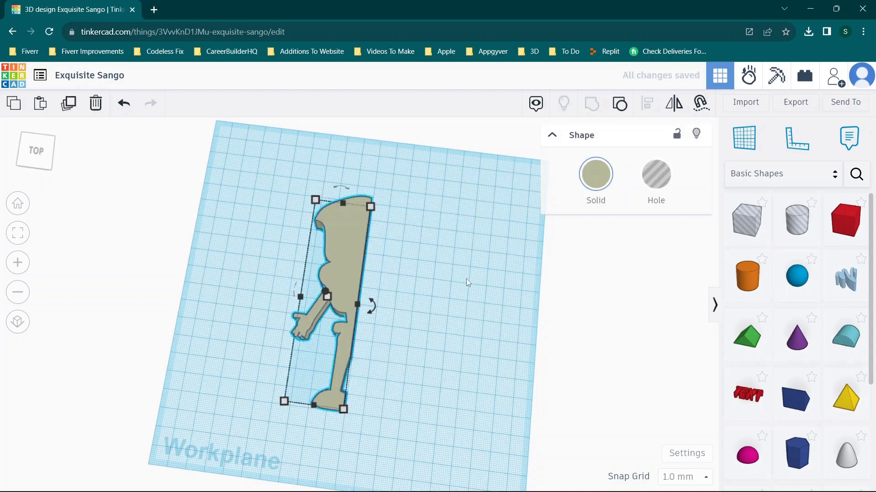
right_click_drag(466, 278, 407, 256)
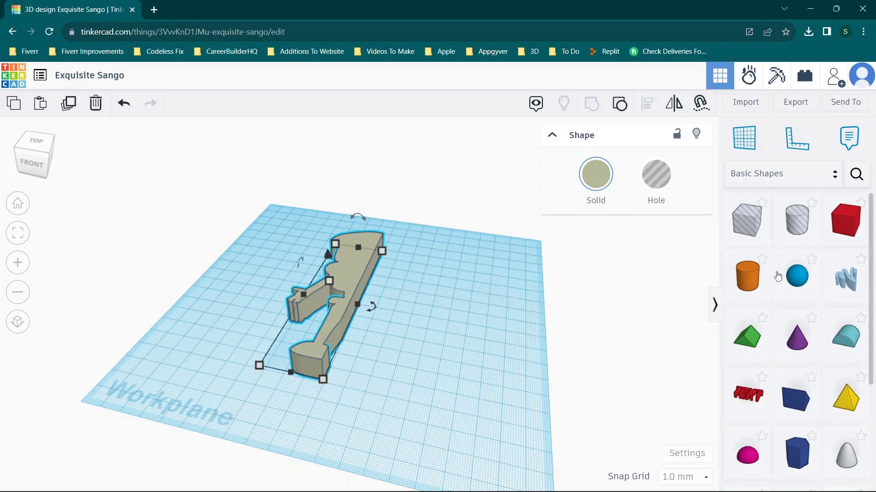
Step: Drop a solid Roof shape beside the half-figure's cut edge and select it
left_click(745, 345)
left_click_drag(745, 345, 386, 291)
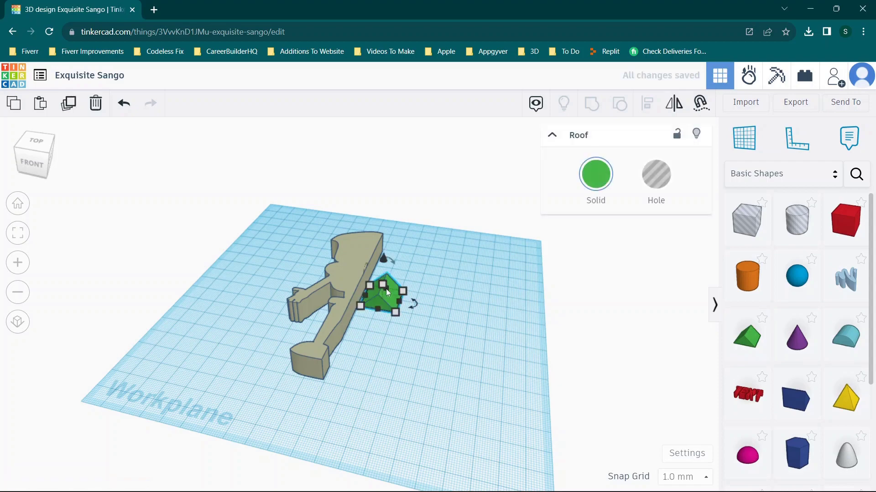
right_click_drag(453, 297, 493, 328)
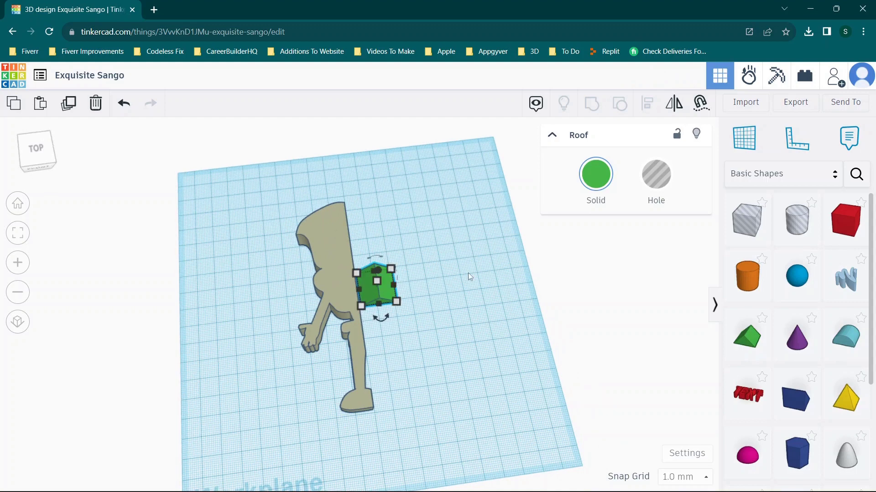
left_click(469, 260)
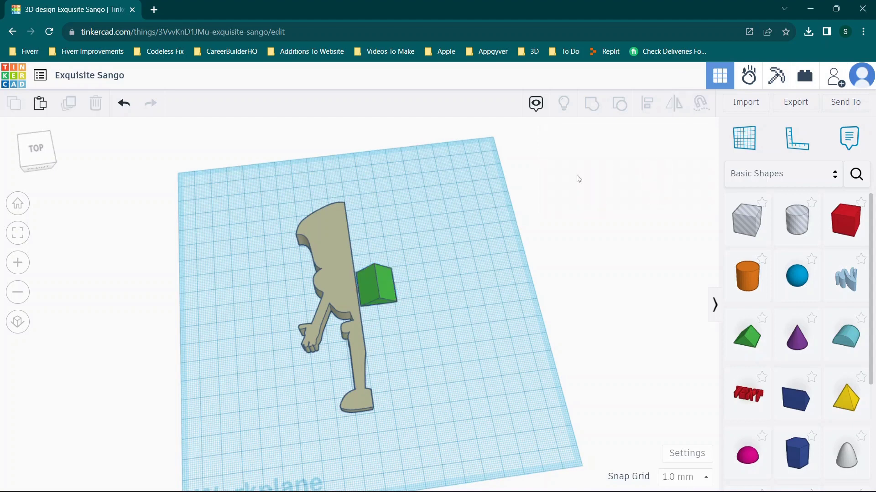
left_click(371, 283)
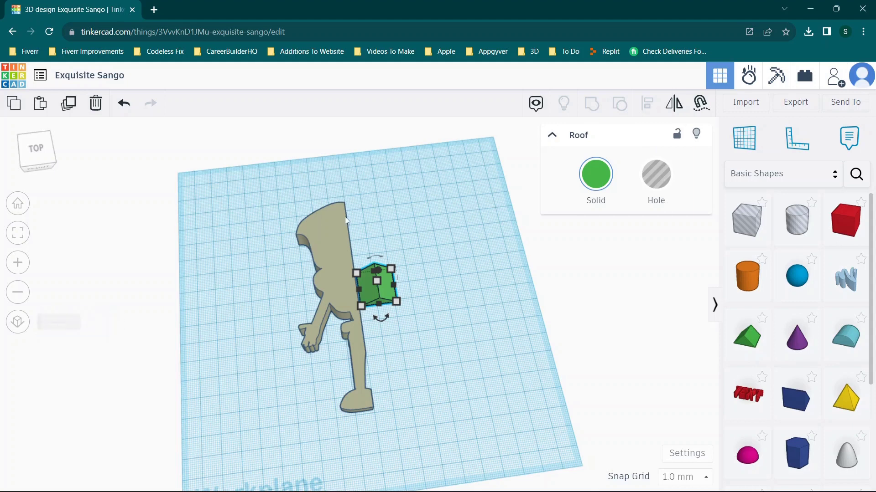
Step: Stretch the Roof shape to 89 mm at the front and 149 mm long
right_click_drag(461, 249, 432, 196)
right_click_drag(460, 314, 370, 321)
left_click_drag(374, 314, 312, 423)
left_click_drag(391, 285, 414, 207)
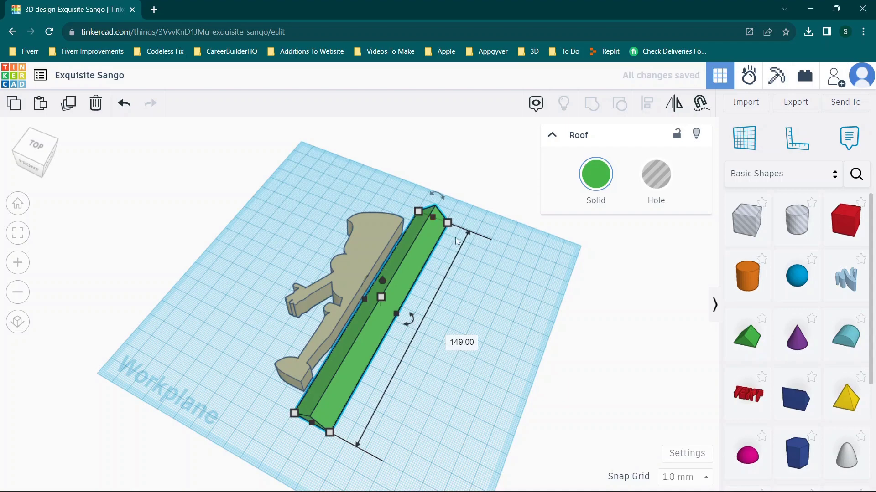
Step: Make the Roof a hole on the cut edge and group it with the half-figure
right_click_drag(468, 249, 531, 201)
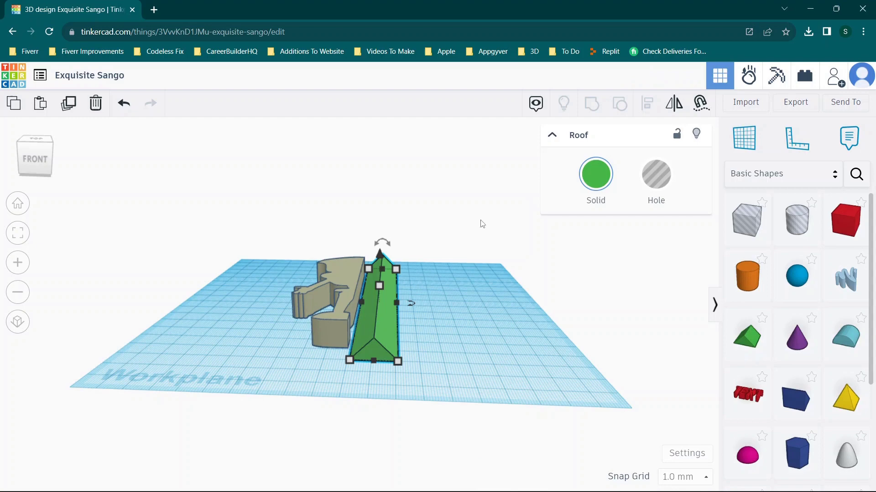
left_click(657, 175)
left_click_drag(390, 313, 368, 311)
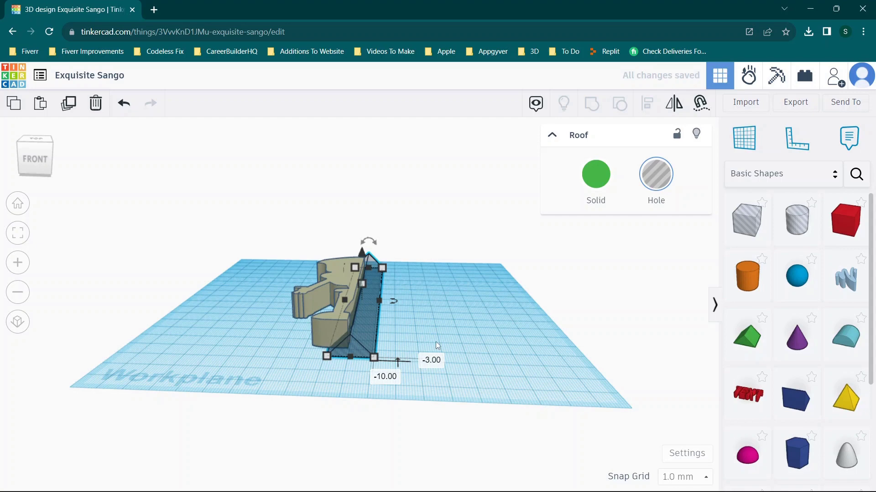
left_click_drag(436, 341, 258, 273)
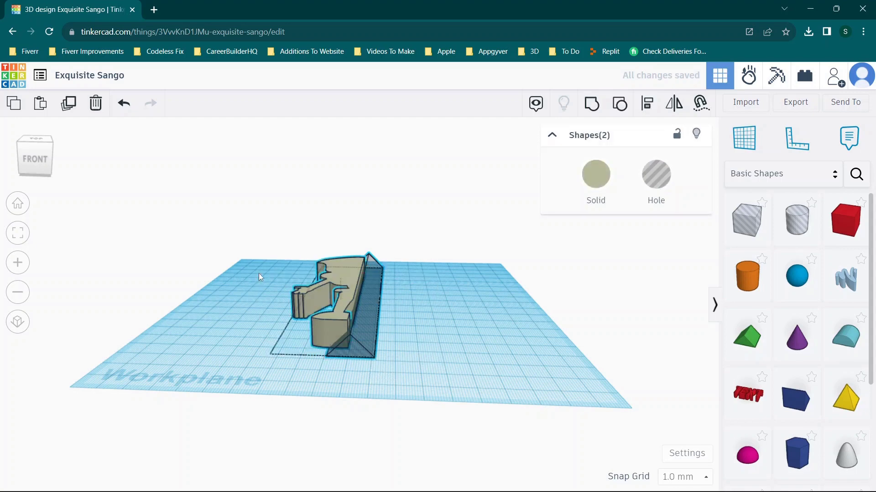
left_click(591, 104)
left_click(478, 297)
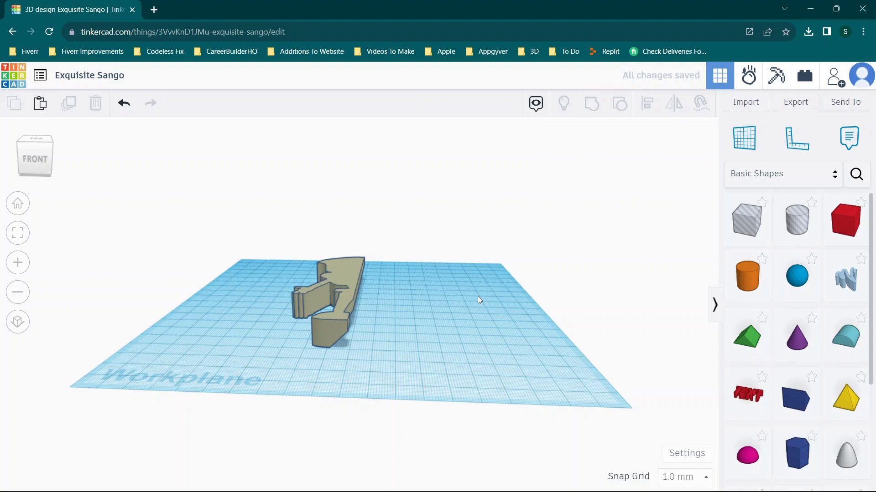
right_click_drag(478, 296, 334, 312)
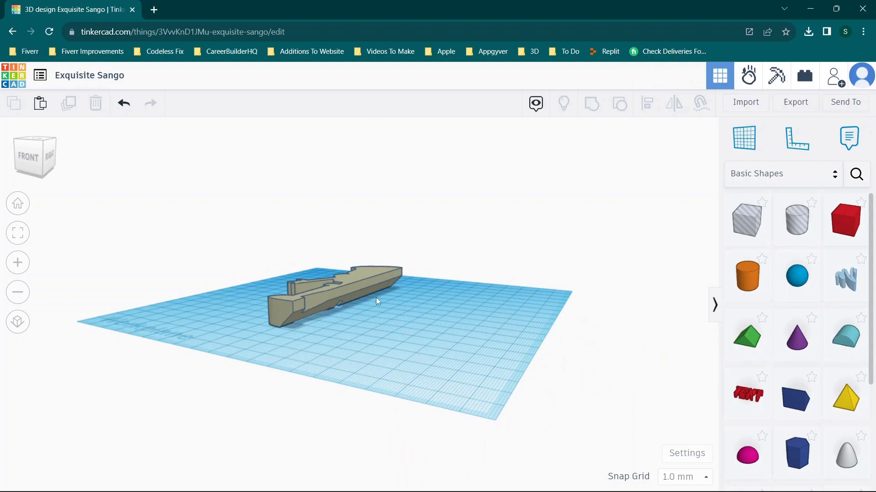
scroll(403, 296, "up", 6)
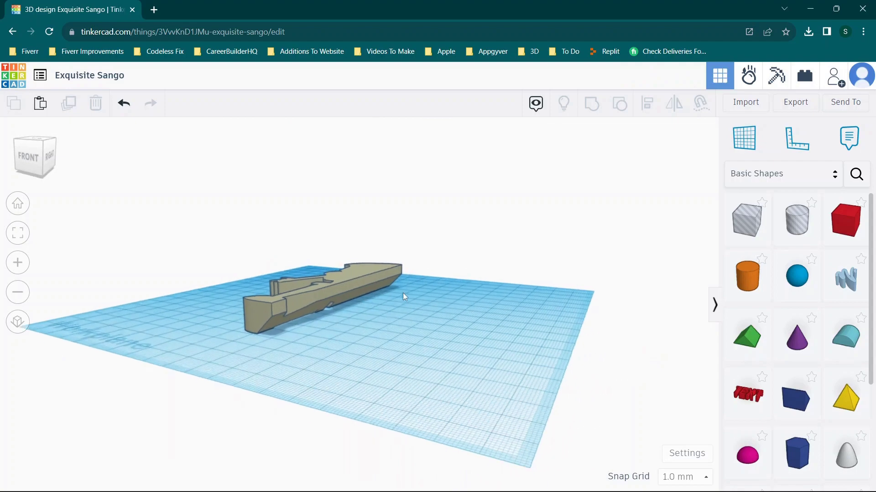
right_click_drag(403, 293, 489, 332)
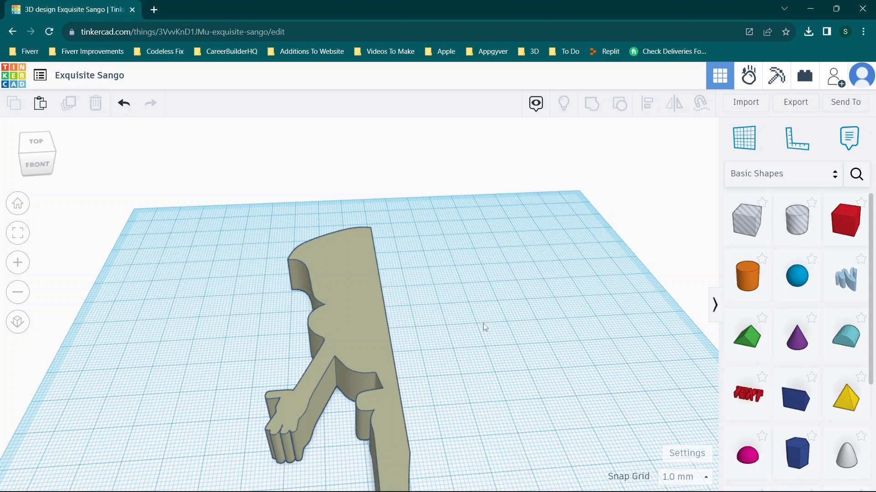
right_click_drag(484, 327, 666, 240)
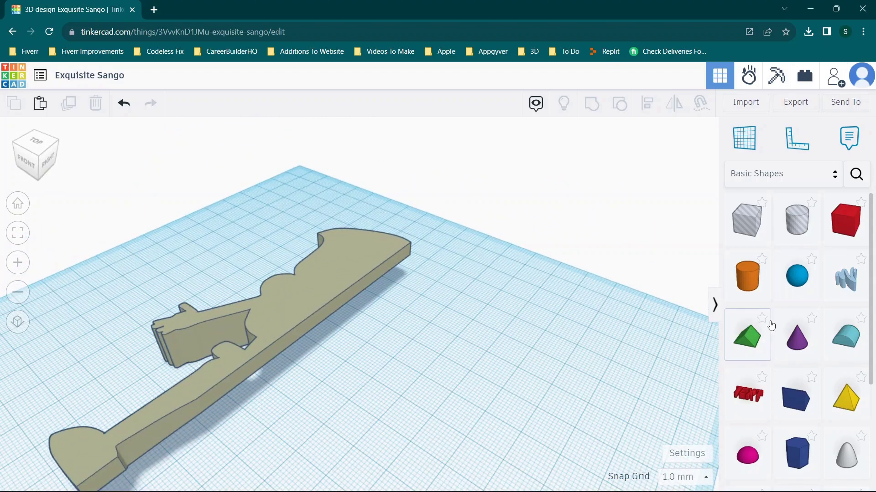
left_click_drag(771, 325, 461, 358)
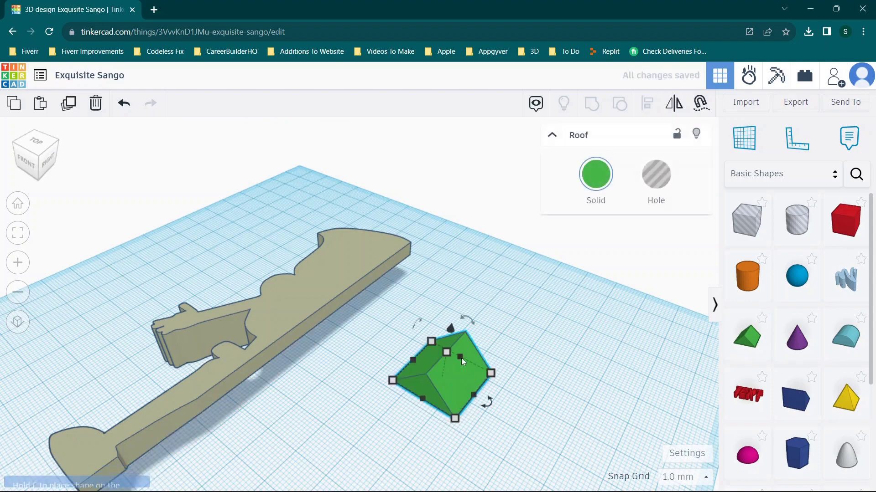
right_click_drag(440, 361, 564, 365)
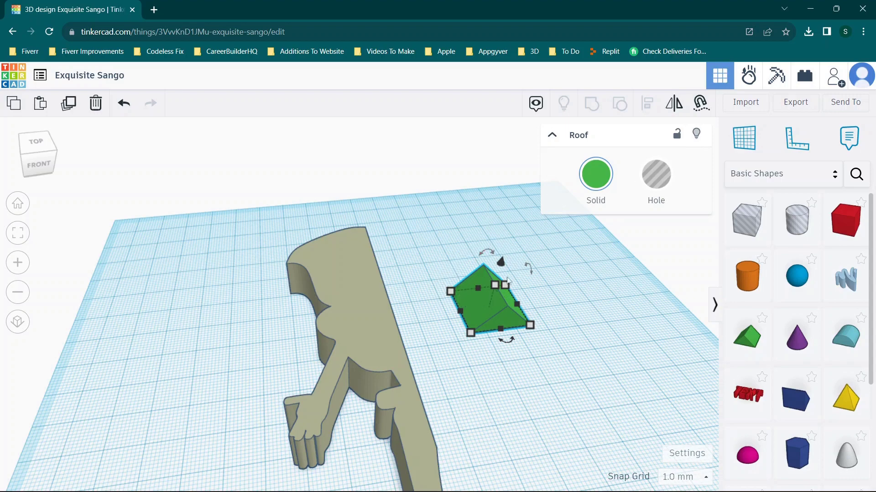
right_click_drag(451, 267, 344, 350)
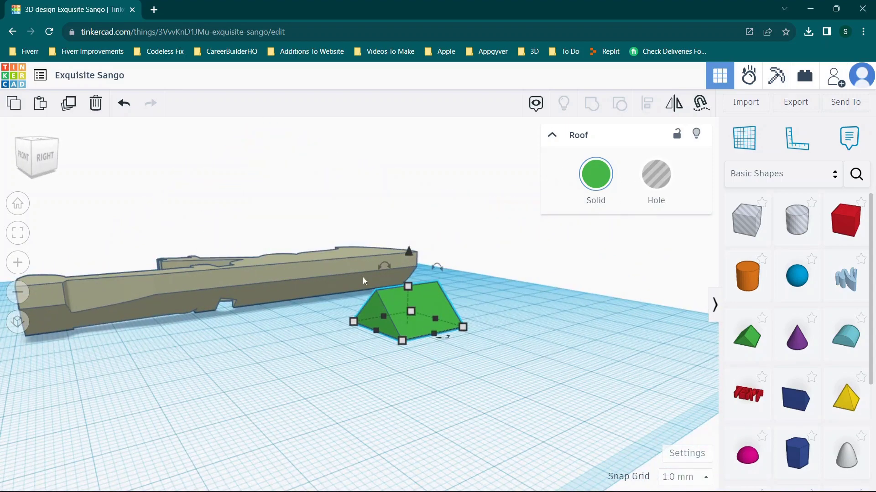
right_click_drag(362, 277, 612, 224)
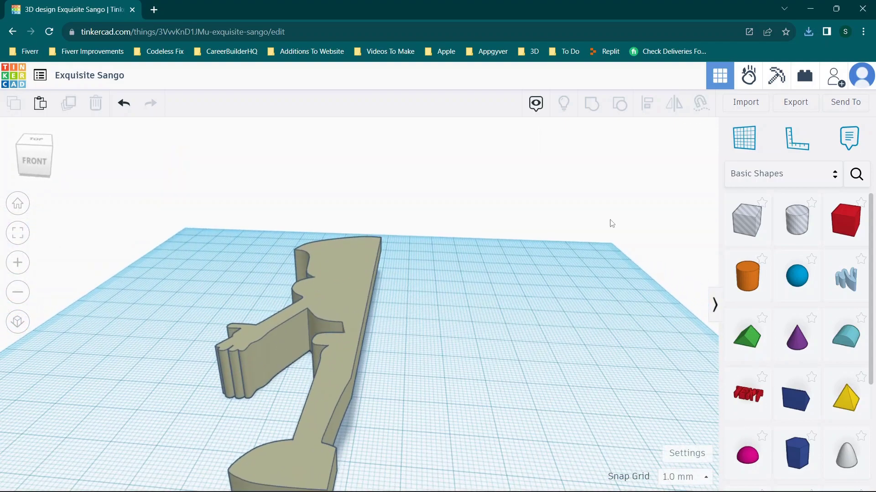
Step: Open Tinkercad's Export options, then return to Cura showing the full CE3E3V2_ScappyV1 character
left_click(805, 106)
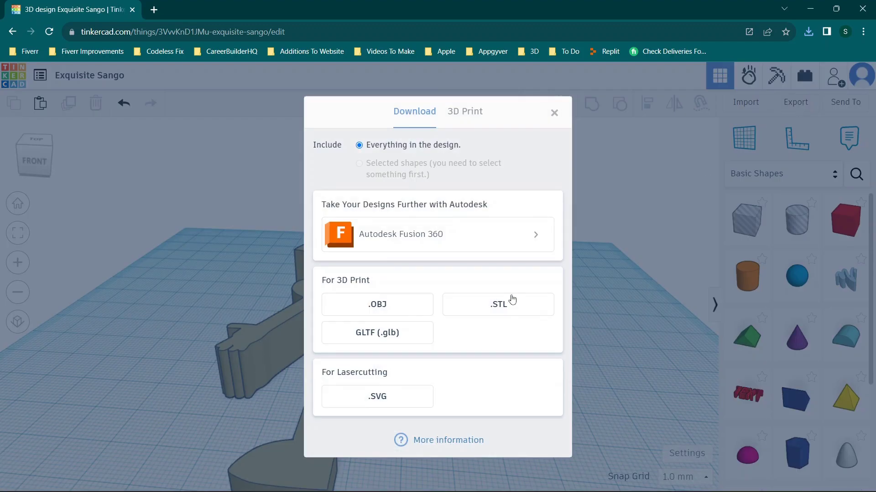
left_click(811, 11)
right_click_drag(524, 227, 424, 216)
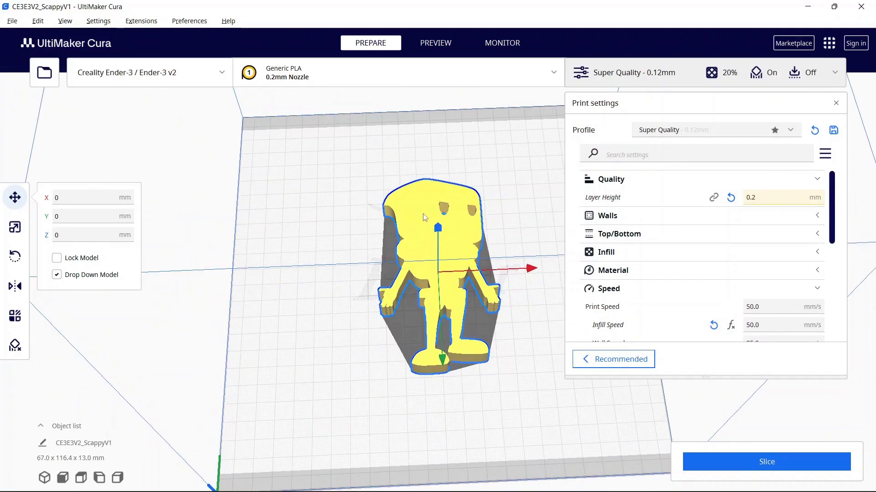
Step: Delete the old character and load Exquisite Sango.stl from Downloads as a 32.5 × 116.4 × 13.0 mm model
key("Delete")
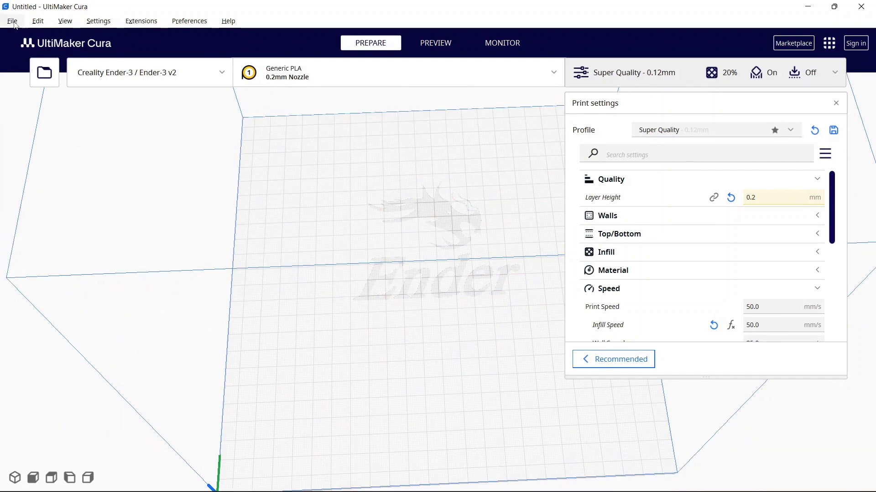
left_click(14, 24)
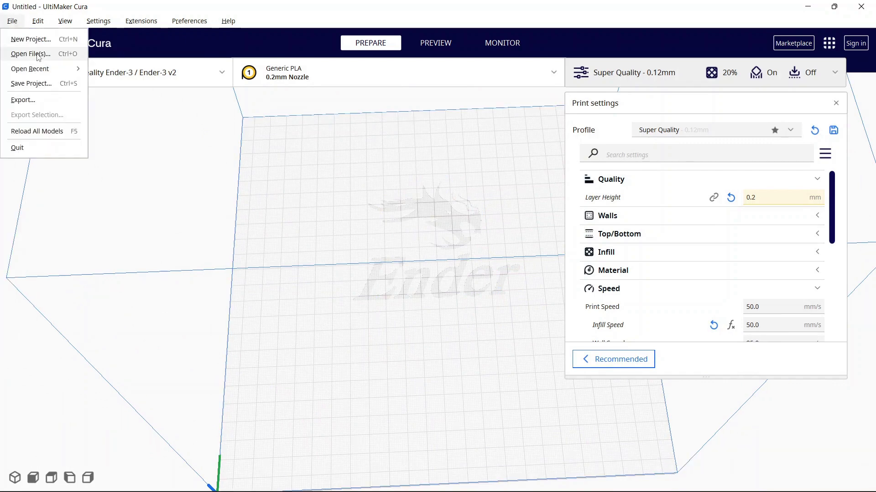
left_click(31, 54)
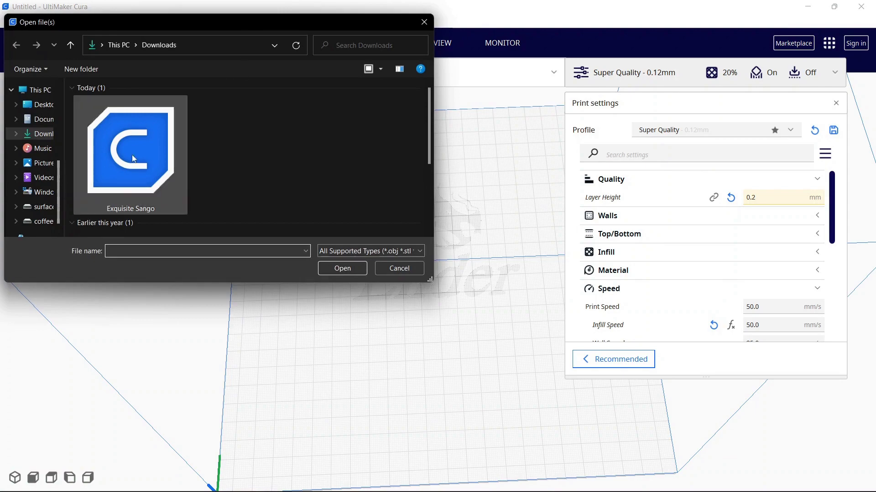
double_click(168, 156)
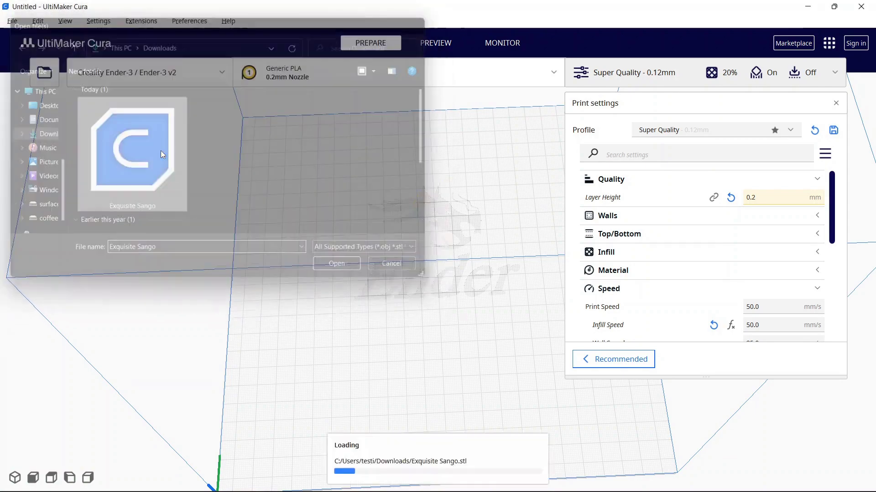
right_click_drag(483, 225, 453, 277)
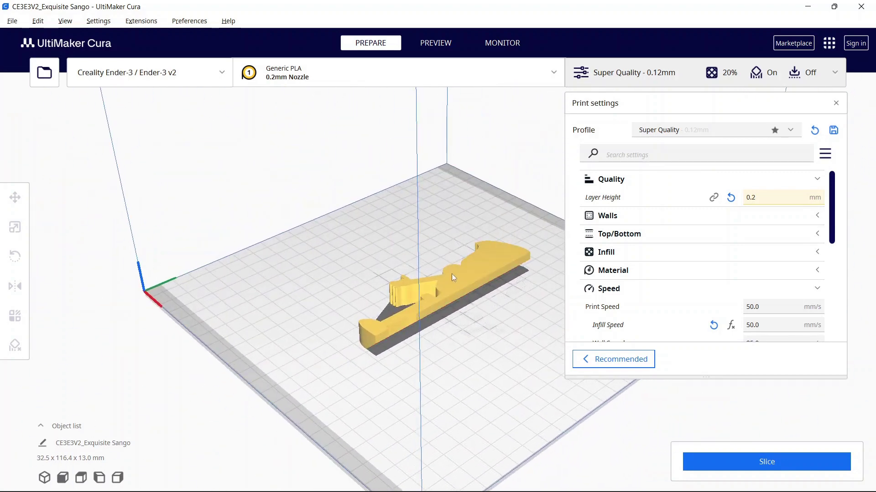
Step: Run Mesh Tools' Split model into parts on Exquisite Sango.stl, which reports no submeshes
right_click(475, 273)
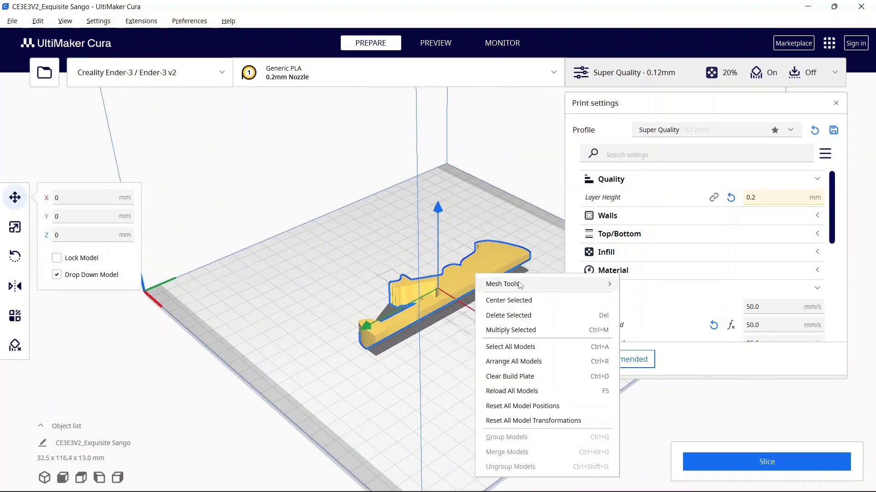
mouse_move(525, 285)
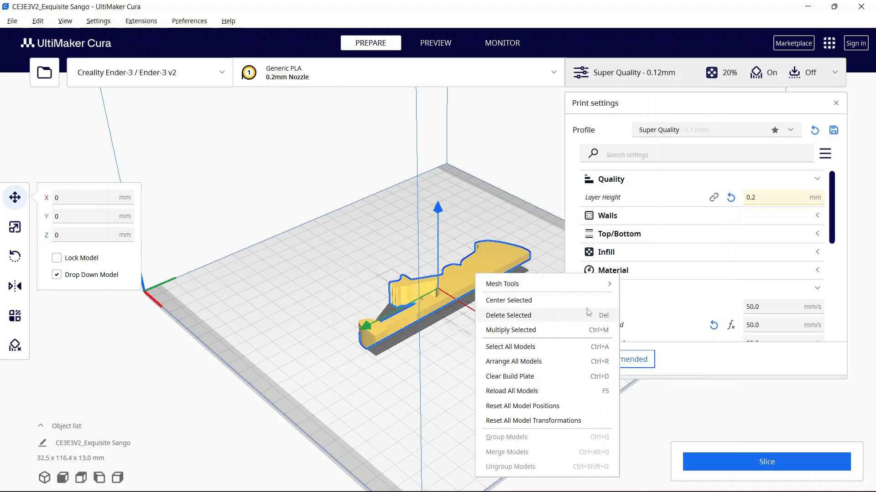
mouse_move(570, 287)
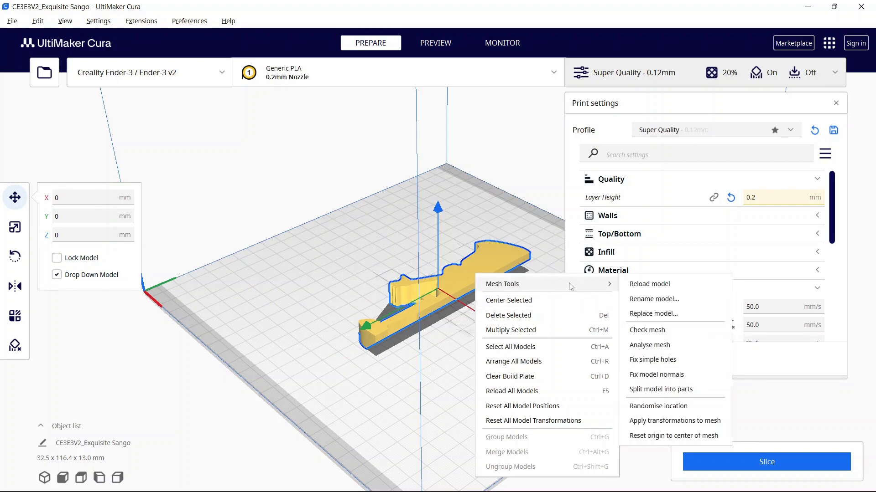
left_click(672, 391)
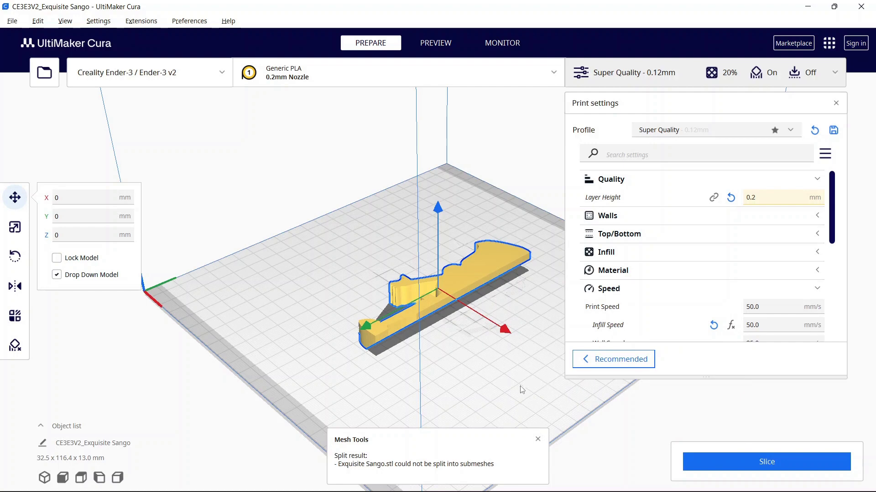